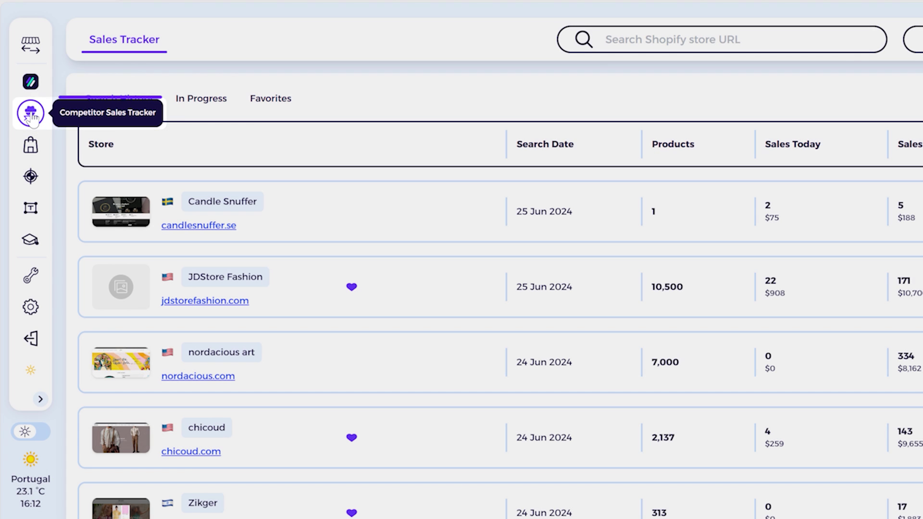
{"action": "left_click", "coordinate": [703, 39]}
{"action": "type", "text": "www.z"}
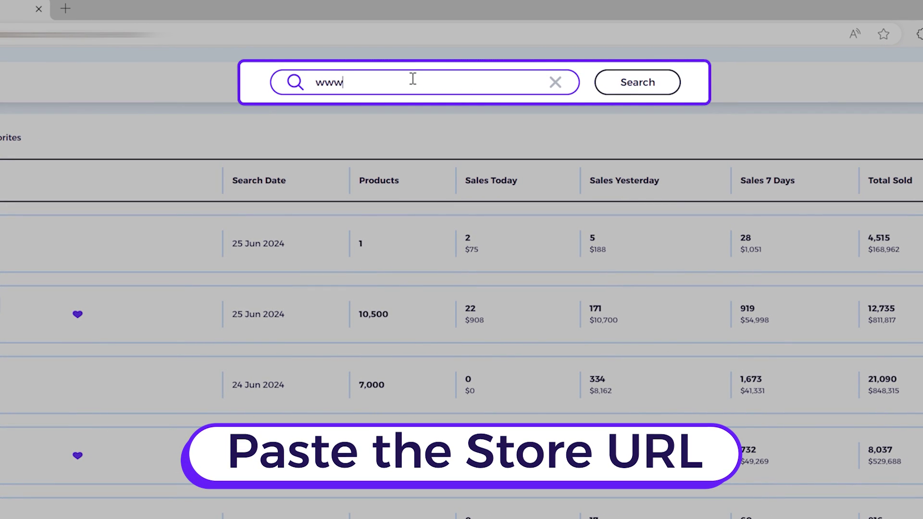
{"action": "type", "text": "ikger"}
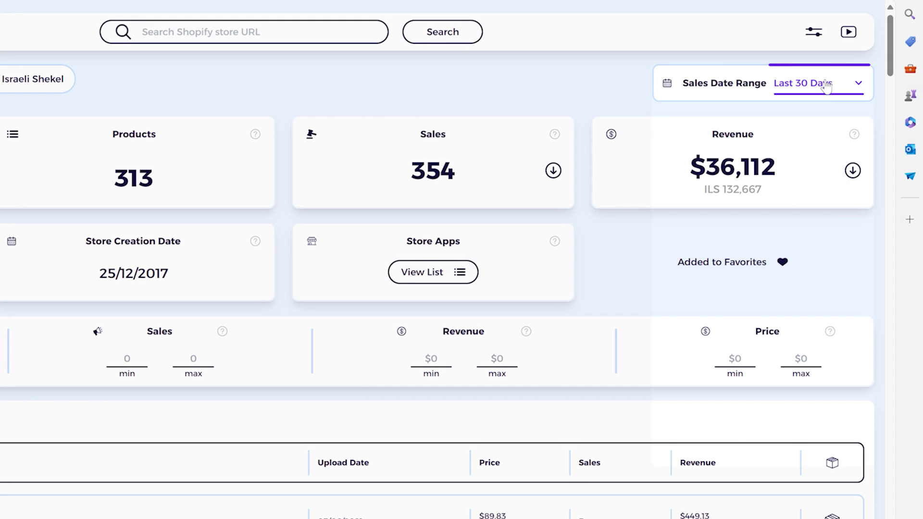
{"action": "left_click", "coordinate": [813, 83]}
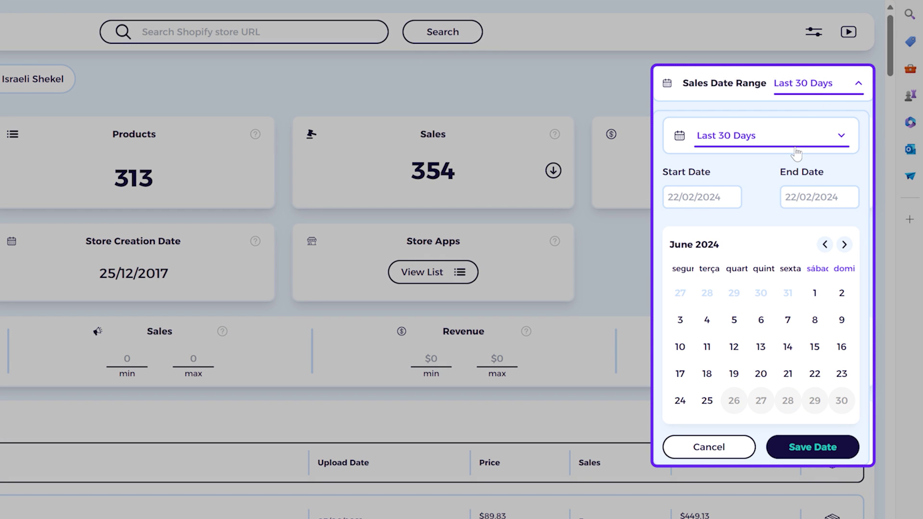
{"action": "left_click", "coordinate": [797, 145]}
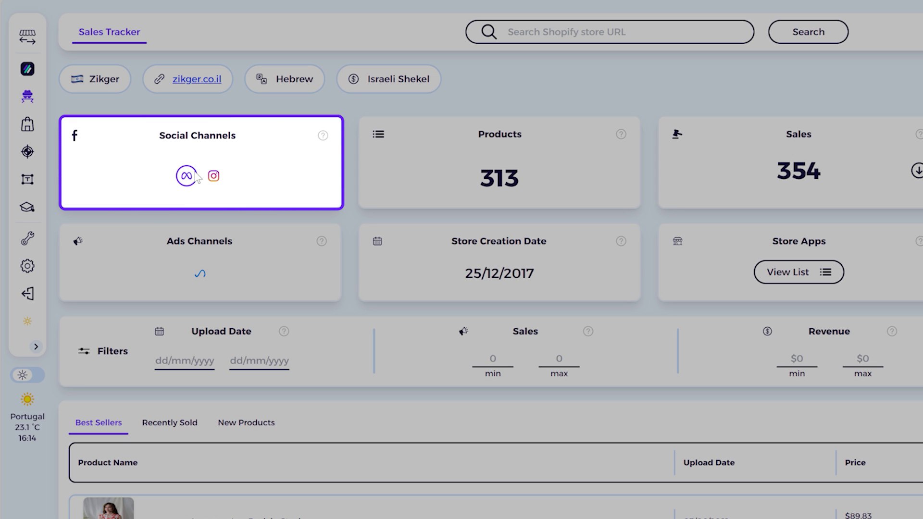
Open Zikger's Facebook page and Instagram profile from its Social Channels icons.
{"action": "left_click", "coordinate": [196, 177]}
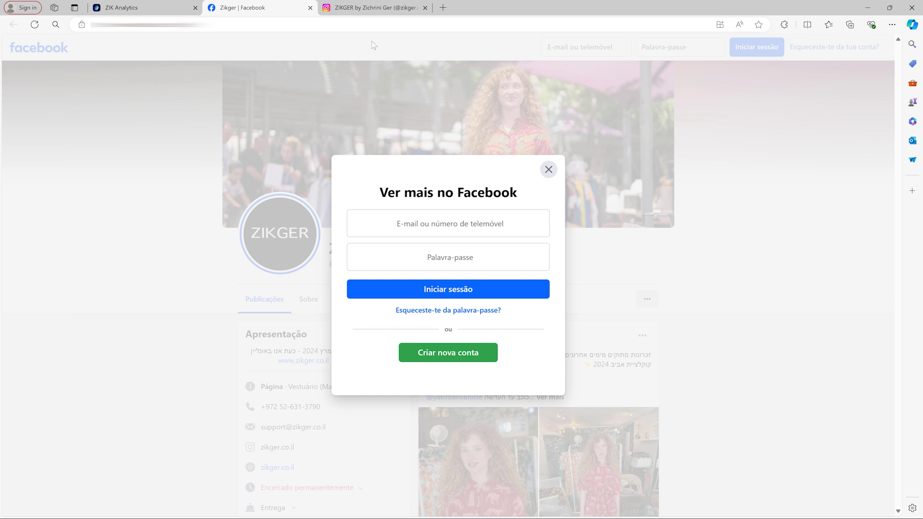
{"action": "left_click", "coordinate": [549, 169]}
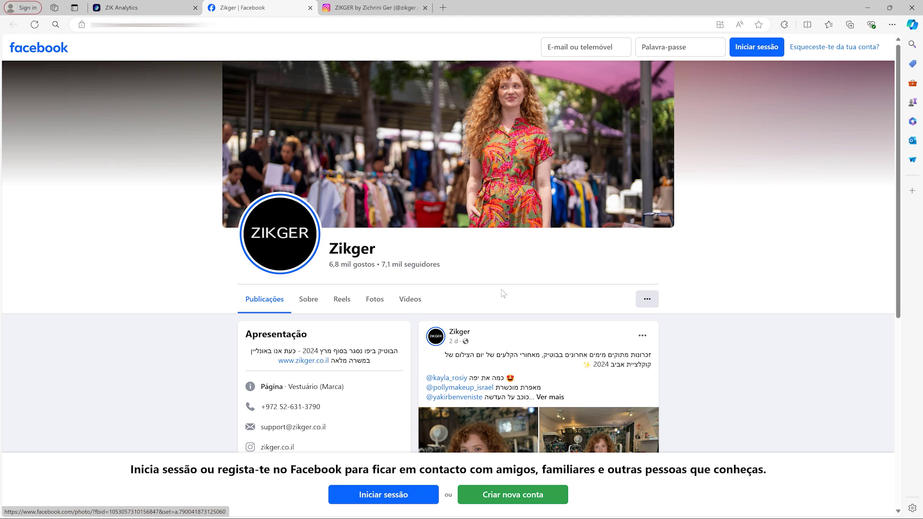
{"action": "left_click", "coordinate": [121, 7]}
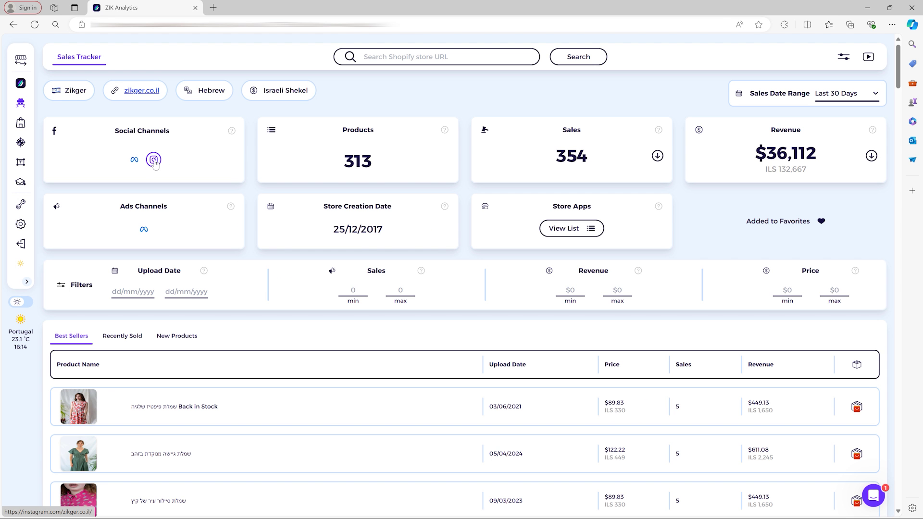
{"action": "left_click", "coordinate": [153, 165]}
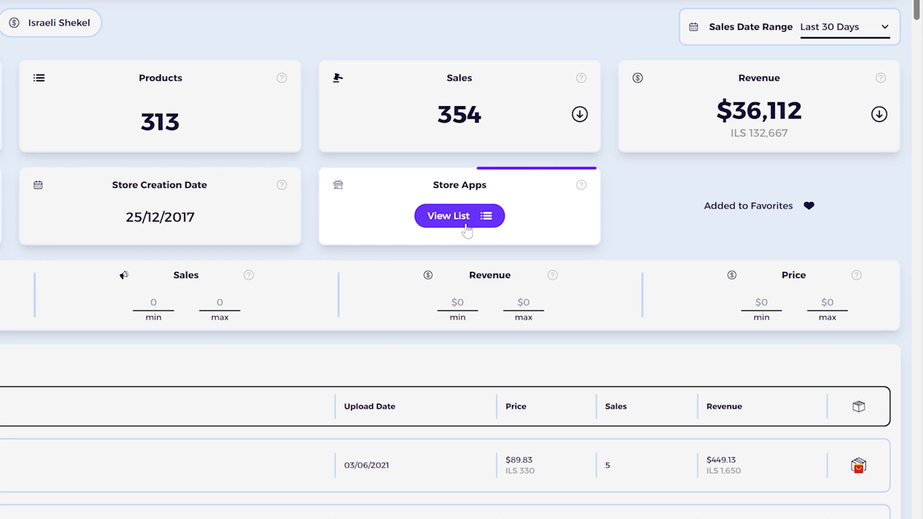
{"action": "left_click", "coordinate": [465, 217]}
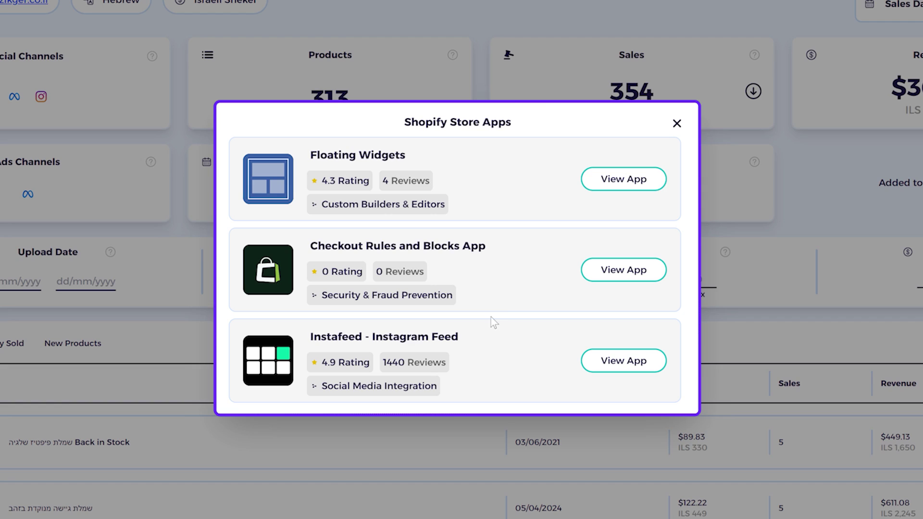
{"action": "left_click", "coordinate": [677, 123]}
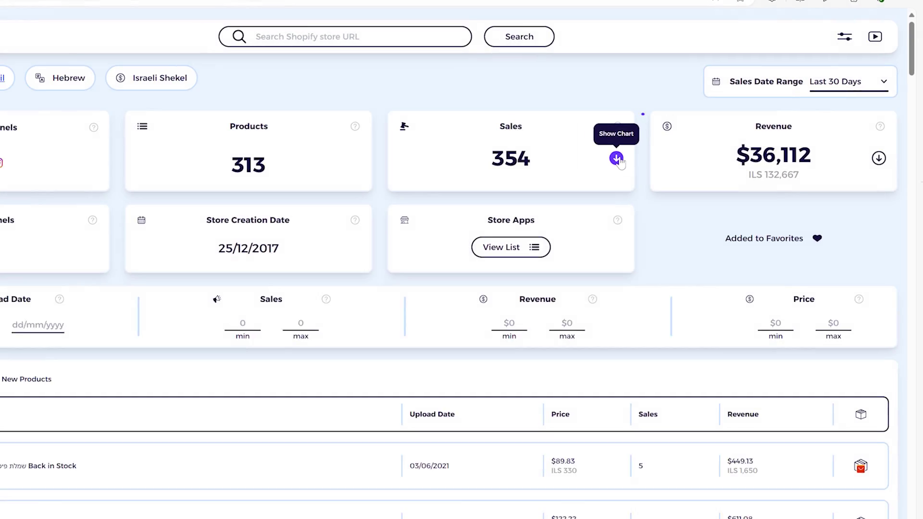
{"action": "left_click", "coordinate": [617, 160]}
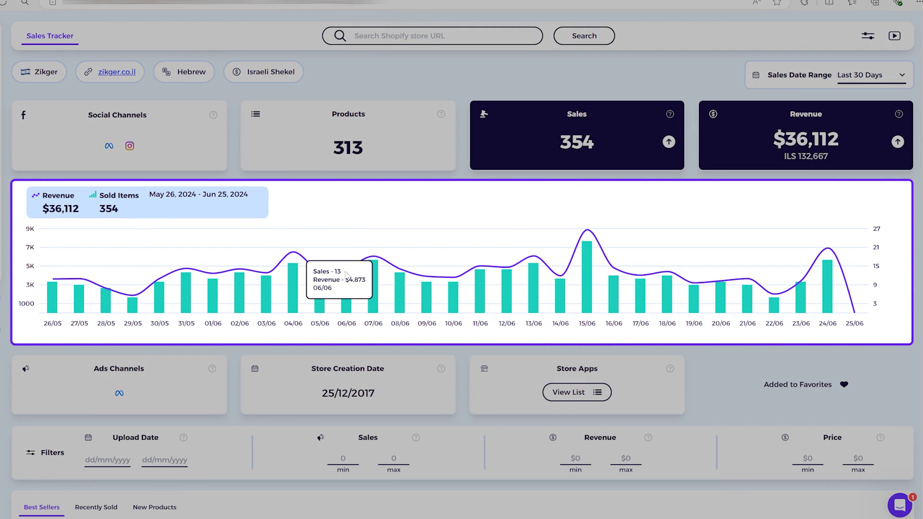
{"action": "scroll", "coordinate": [807, 177], "scroll_direction": "down", "scroll_amount": 2}
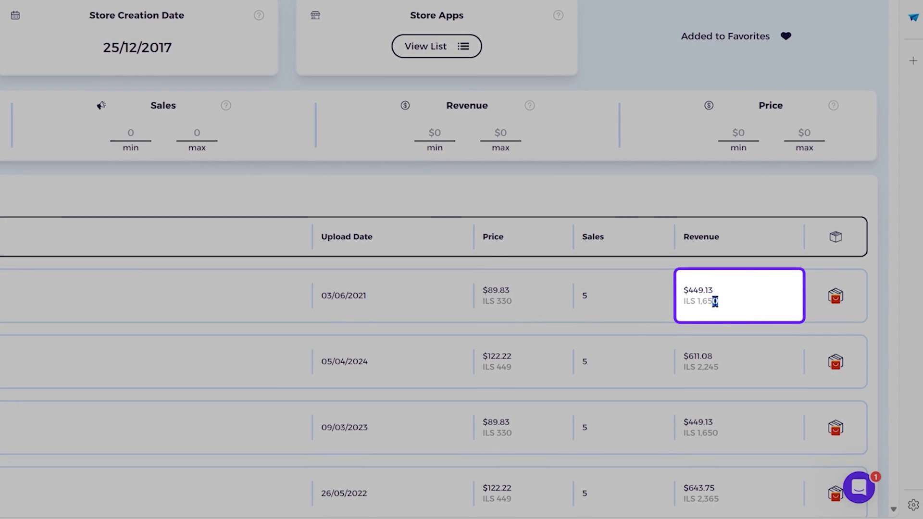
{"action": "left_click_drag", "start_coordinate": [793, 352], "coordinate": [780, 352]}
{"action": "mouse_move", "coordinate": [702, 301]}
{"action": "left_mouse_down"}
{"action": "mouse_move", "coordinate": [684, 303]}
{"action": "mouse_move", "coordinate": [722, 305]}
{"action": "mouse_move", "coordinate": [685, 297]}
{"action": "left_mouse_up"}
{"action": "triple_click", "coordinate": [684, 304]}
{"action": "left_click", "coordinate": [709, 288]}
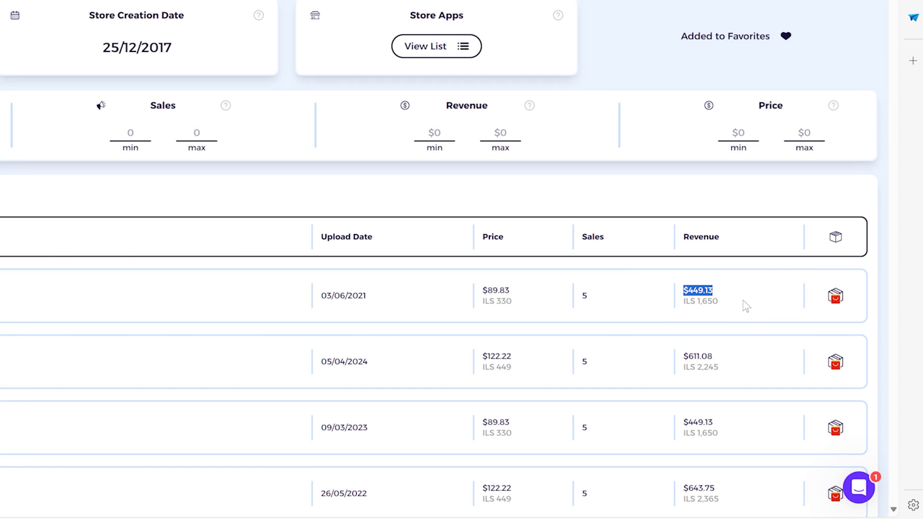
{"action": "left_click", "coordinate": [839, 298]}
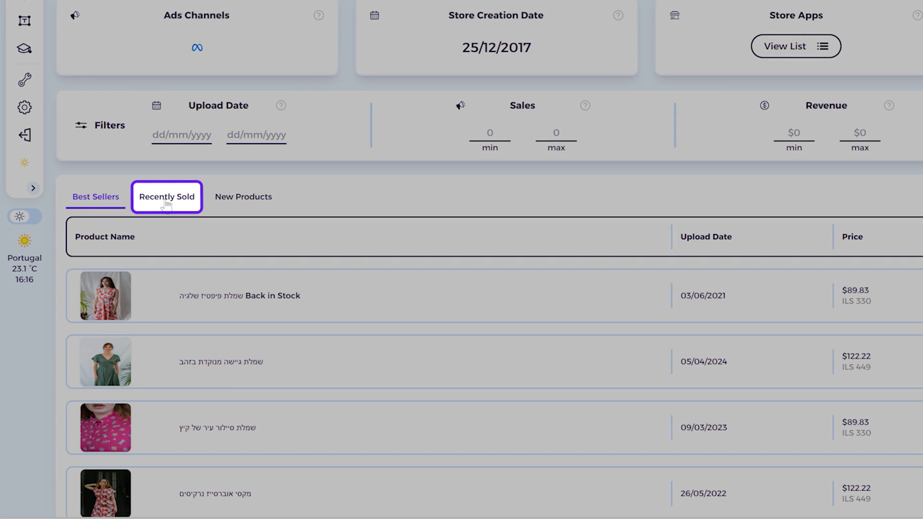
Browse Zikger's Recently Sold products and pick out the 24/06/2024 sales date.
{"action": "left_click", "coordinate": [166, 201]}
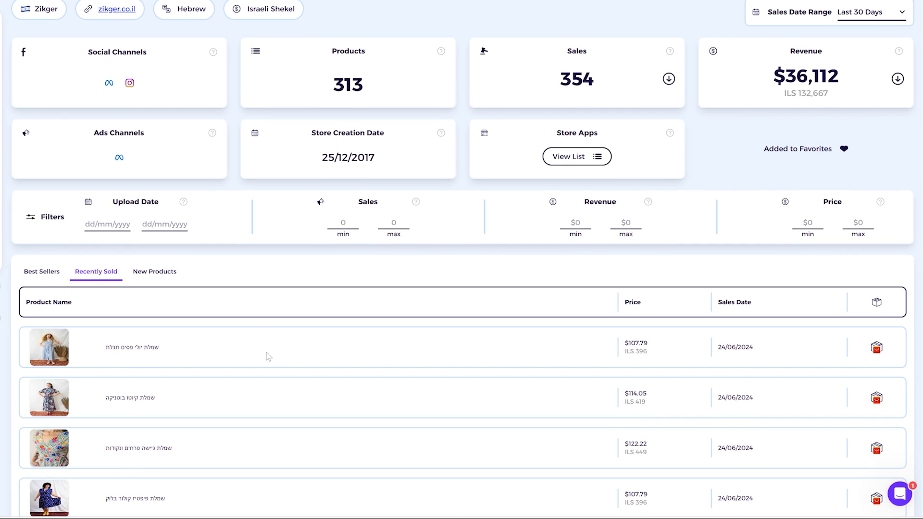
{"action": "scroll", "coordinate": [268, 357], "scroll_direction": "down", "scroll_amount": 1}
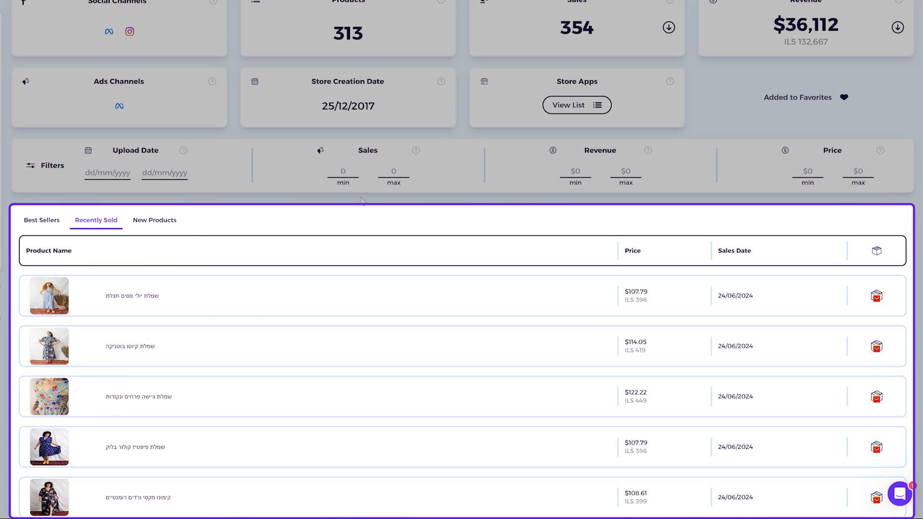
{"action": "double_click", "coordinate": [736, 295]}
{"action": "scroll", "coordinate": [760, 303], "scroll_direction": "down", "scroll_amount": 5}
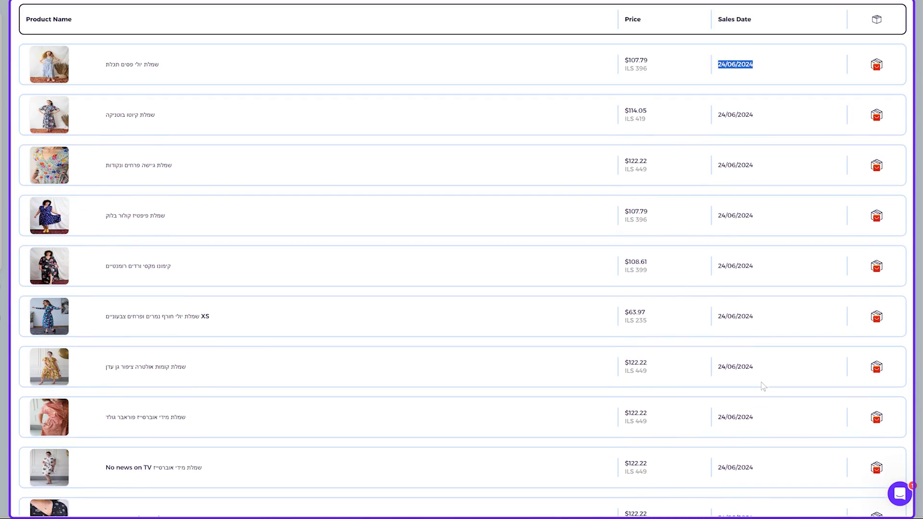
{"action": "scroll", "coordinate": [760, 388], "scroll_direction": "up", "scroll_amount": 7}
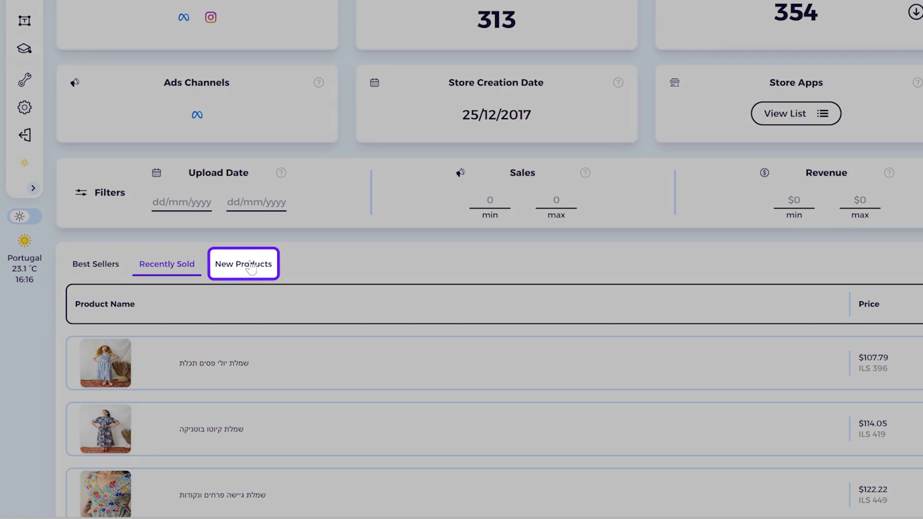
View Zikger's New Products, then return to the Sales Tracker search history.
{"action": "left_click", "coordinate": [251, 268]}
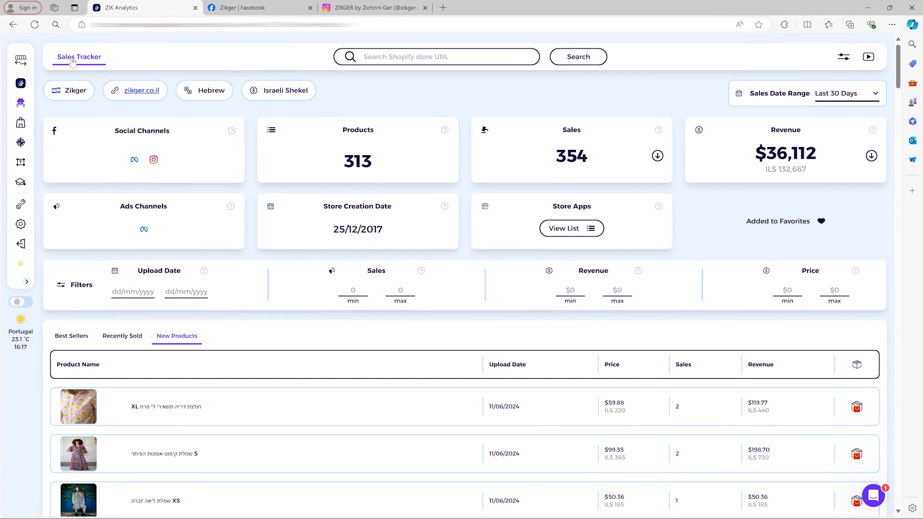
{"action": "left_click", "coordinate": [73, 61]}
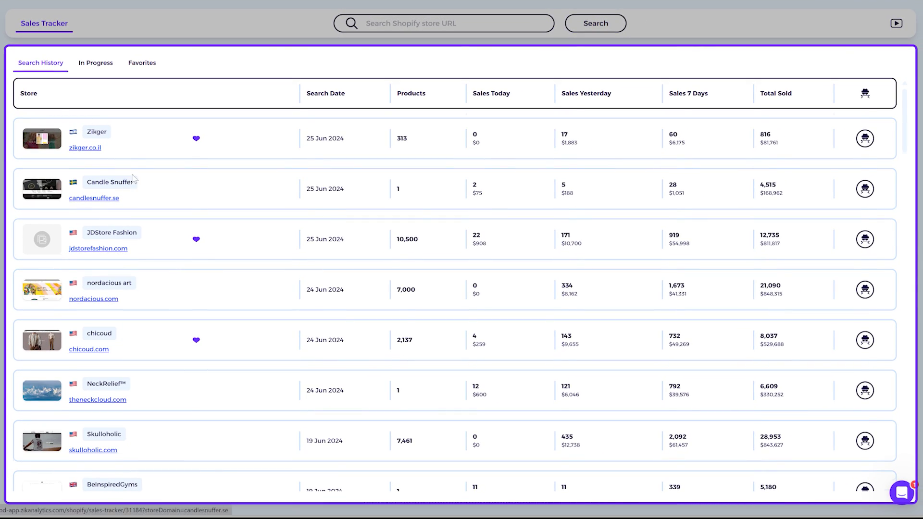
{"action": "scroll", "coordinate": [220, 255], "scroll_direction": "down", "scroll_amount": 2}
{"action": "scroll", "coordinate": [133, 179], "scroll_direction": "down", "scroll_amount": 3}
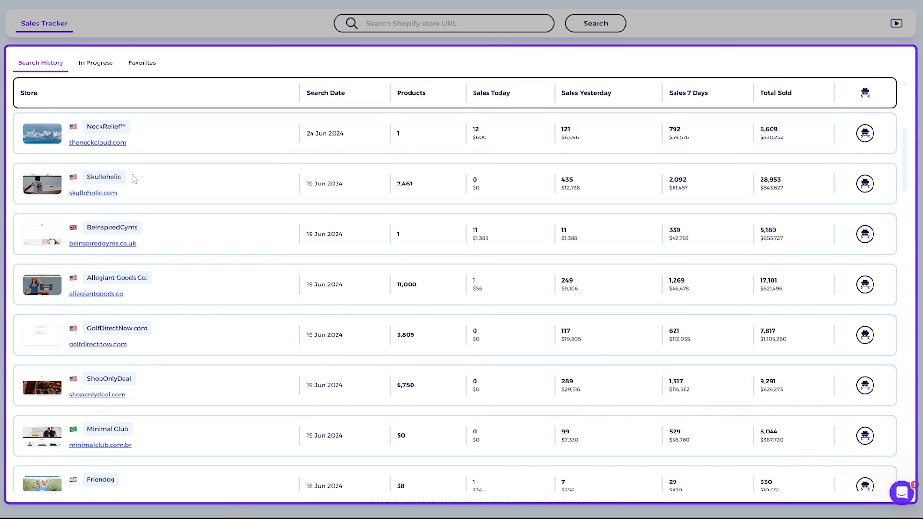
{"action": "scroll", "coordinate": [135, 179], "scroll_direction": "up", "scroll_amount": 5}
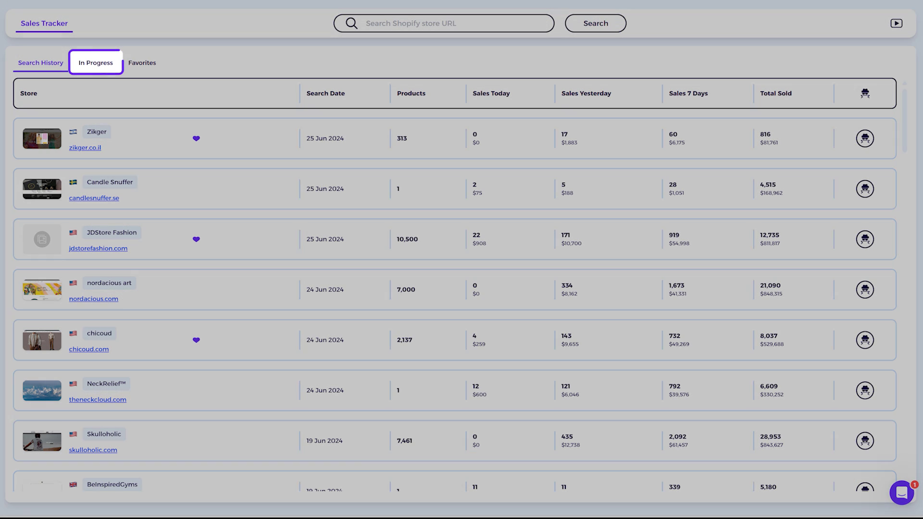
Check the In Progress stores, then list the favourites Zikger, JDStore Fashion and chicoud.
{"action": "left_click", "coordinate": [107, 67]}
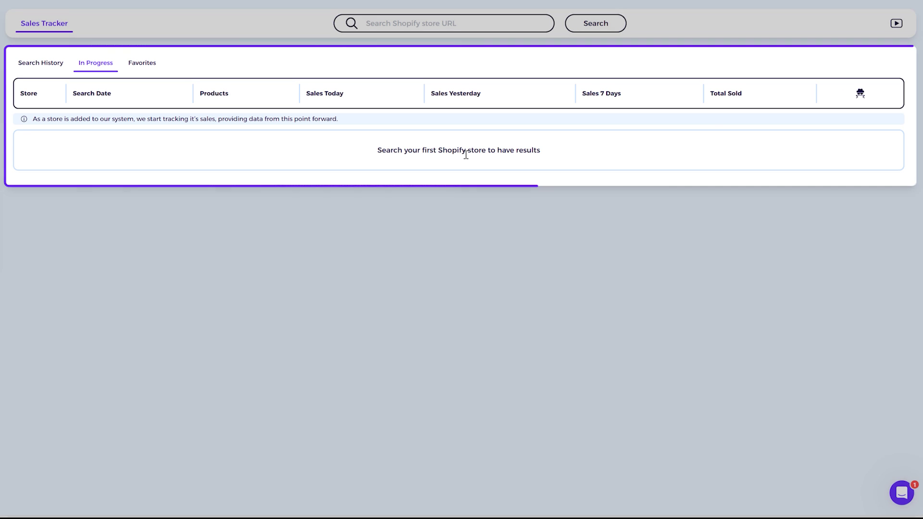
{"action": "left_click", "coordinate": [153, 68]}
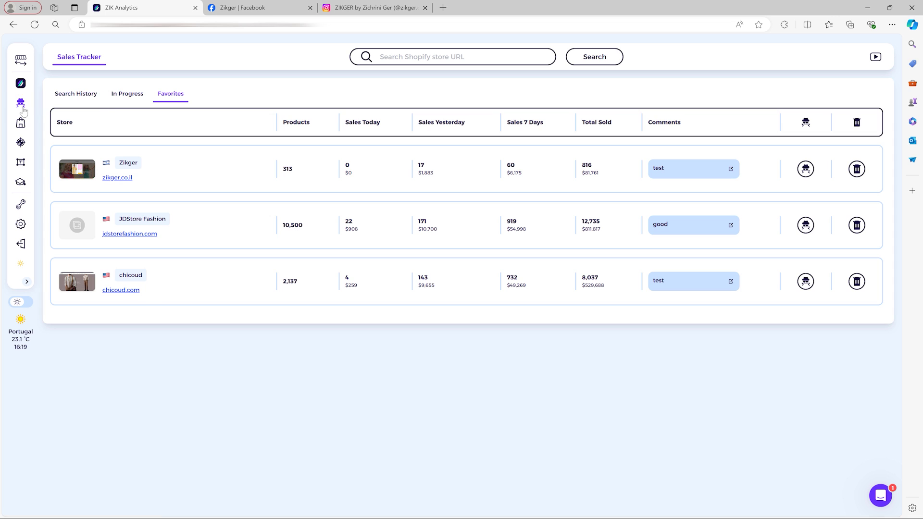
Analyse JDStore Fashion's sales from the Trending Shopify Stores overview.
{"action": "left_click", "coordinate": [20, 83]}
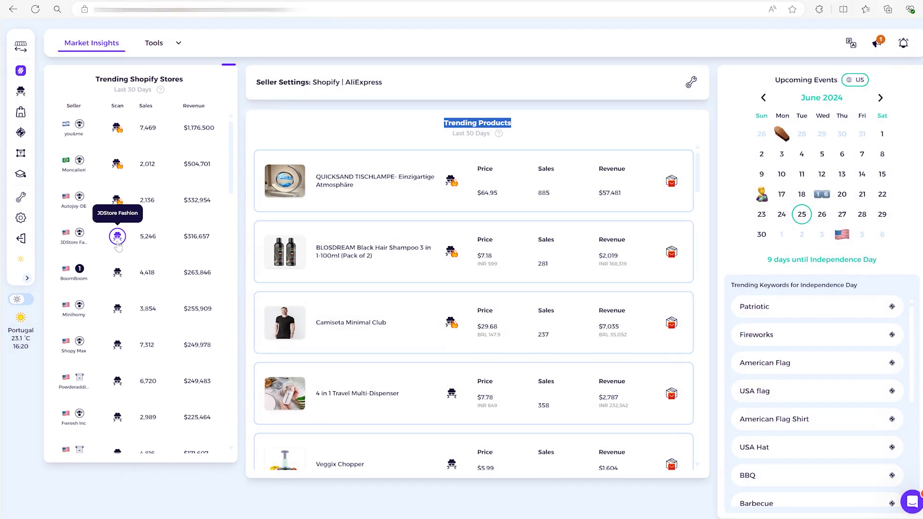
{"action": "left_click", "coordinate": [133, 219]}
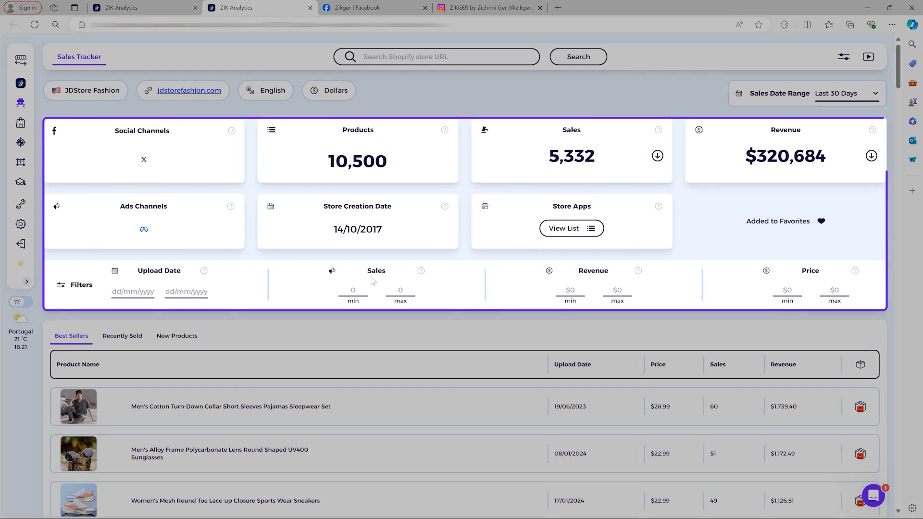
Scroll JDStore Fashion's Best Sellers, led by a $28.99 men's pajama set.
{"action": "scroll", "coordinate": [350, 269], "scroll_direction": "down", "scroll_amount": 2}
{"action": "scroll", "coordinate": [291, 277], "scroll_direction": "down", "scroll_amount": 4}
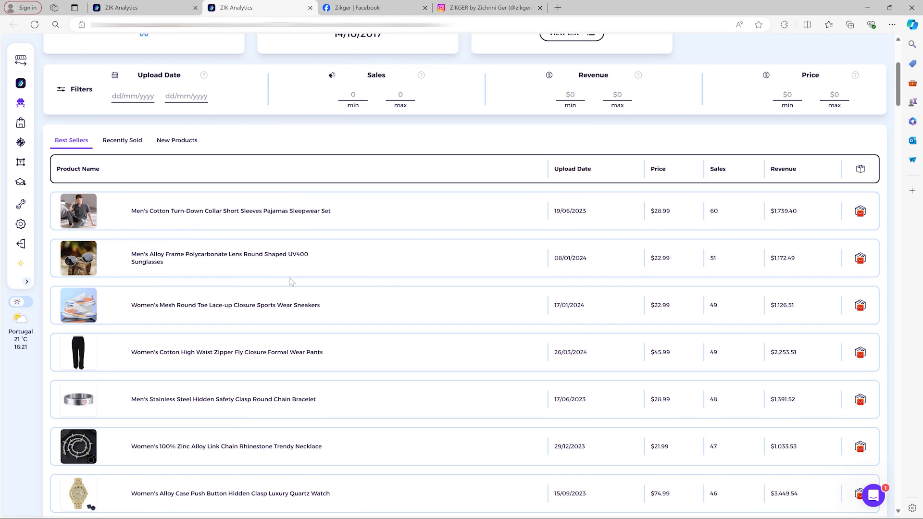